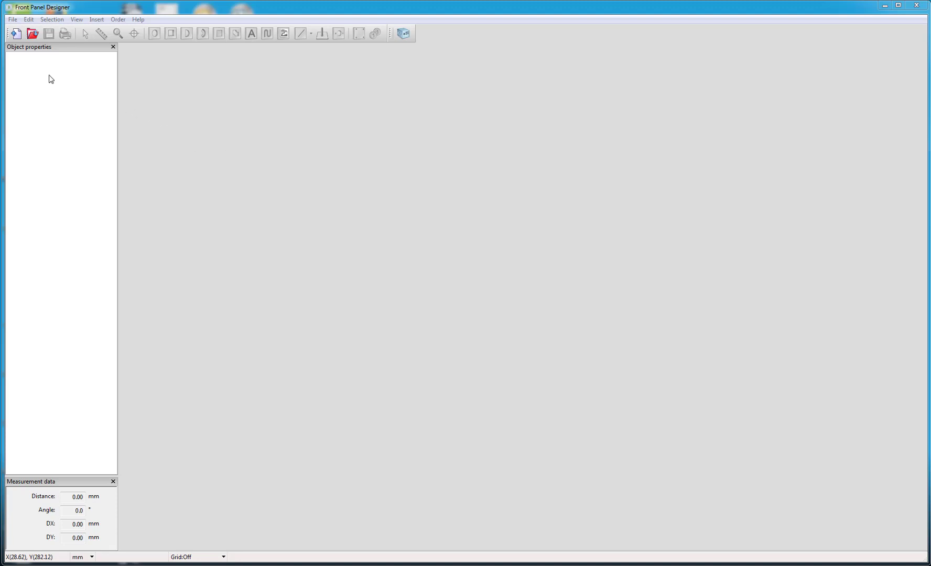
Step: Create a new rectangular front panel, leaving customer-provided material unchecked
{"action": "left_click", "coordinate": [15, 34]}
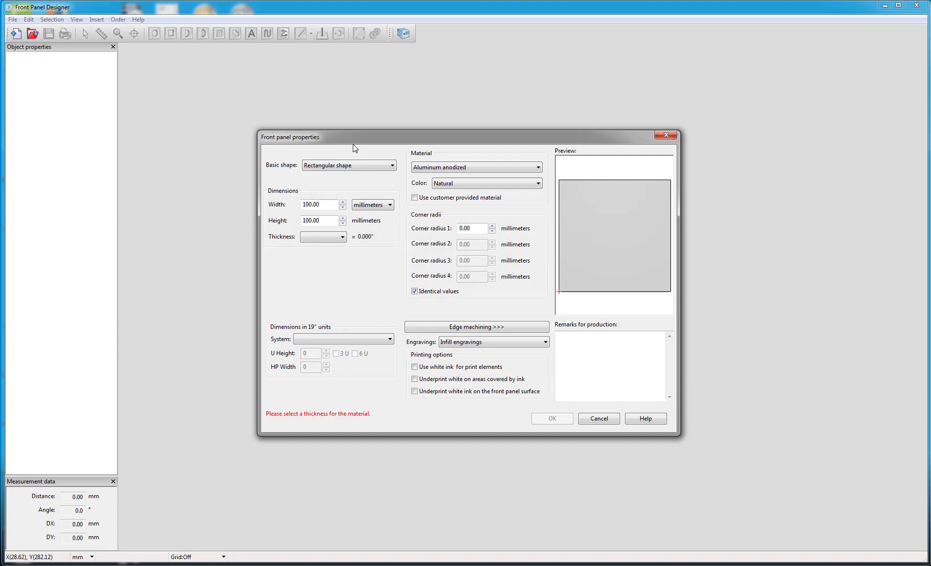
{"action": "left_click", "coordinate": [368, 167]}
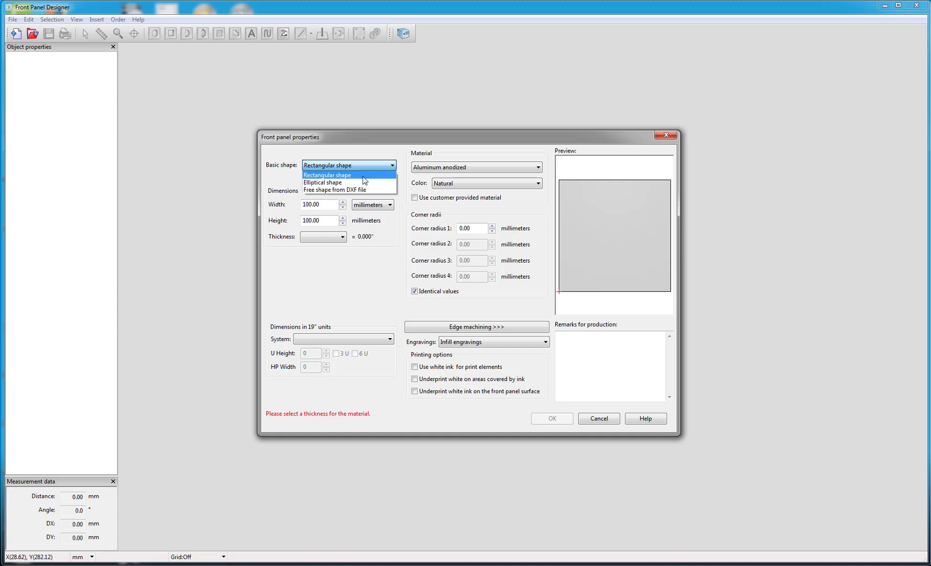
{"action": "left_click", "coordinate": [365, 175]}
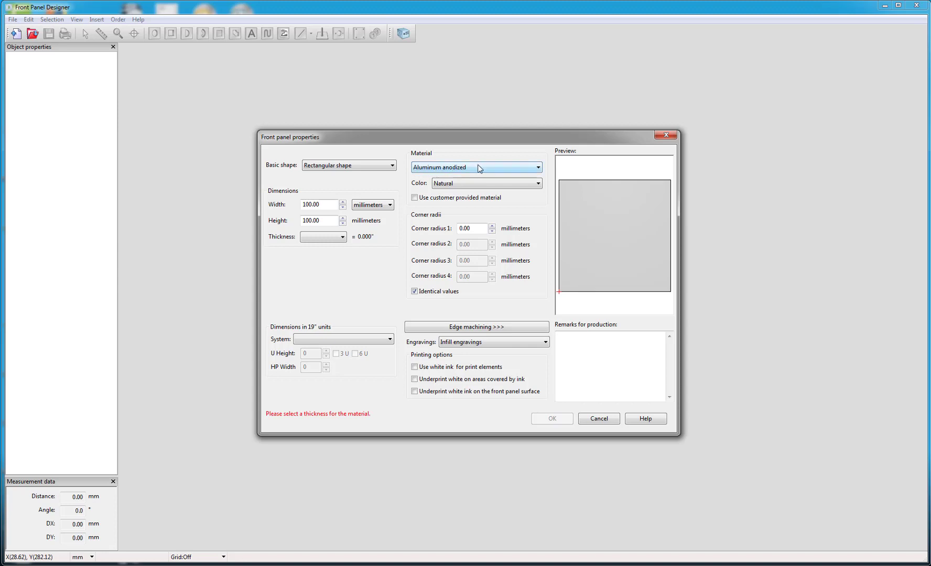
{"action": "left_click", "coordinate": [415, 198]}
{"action": "left_click", "coordinate": [415, 198]}
Step: Keep anodized aluminium as the material in natural colour
{"action": "left_click", "coordinate": [459, 165]}
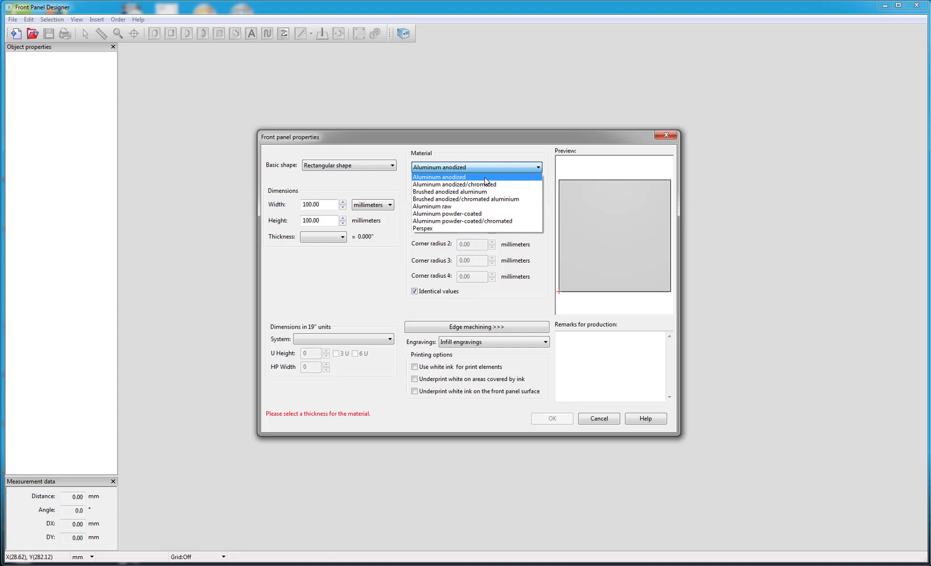
{"action": "left_click", "coordinate": [485, 179]}
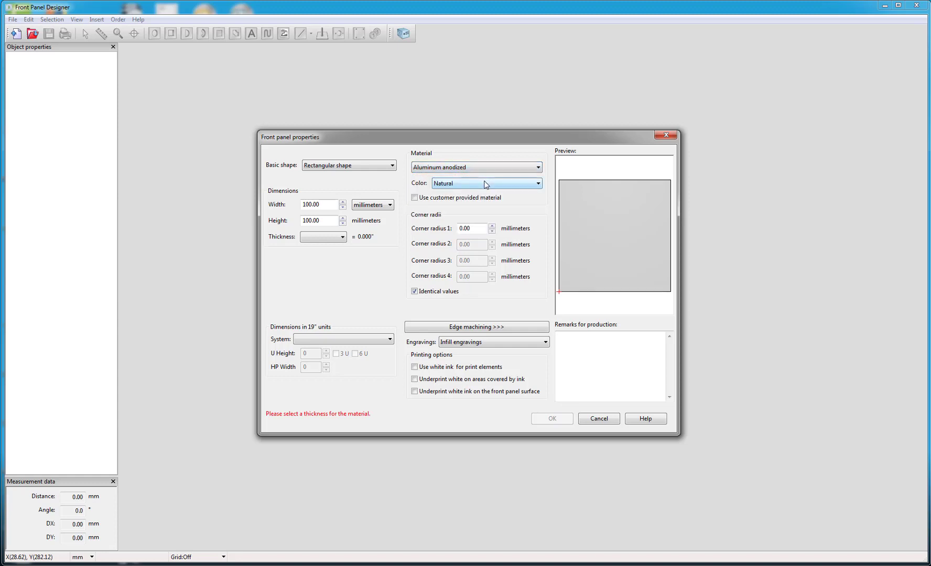
{"action": "left_click", "coordinate": [480, 186]}
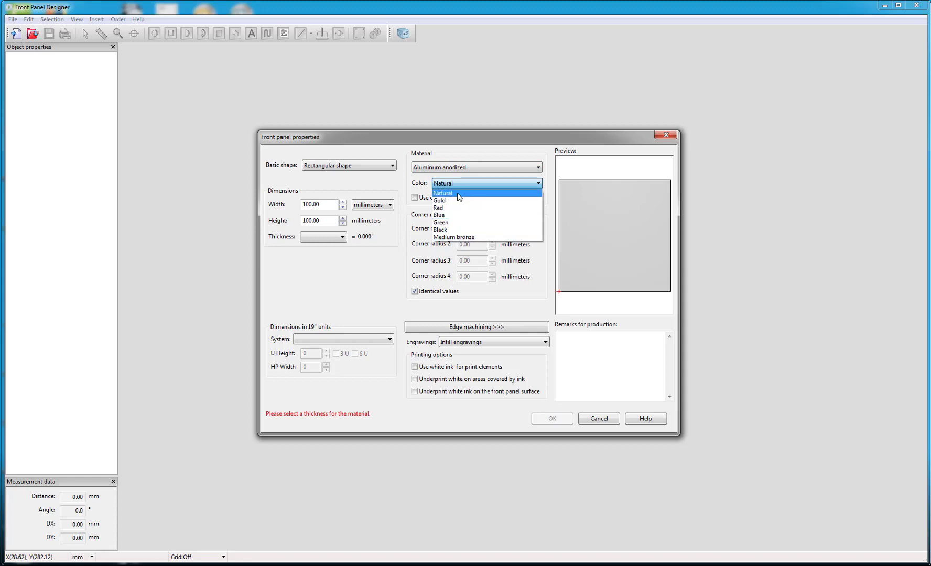
{"action": "left_click", "coordinate": [459, 197]}
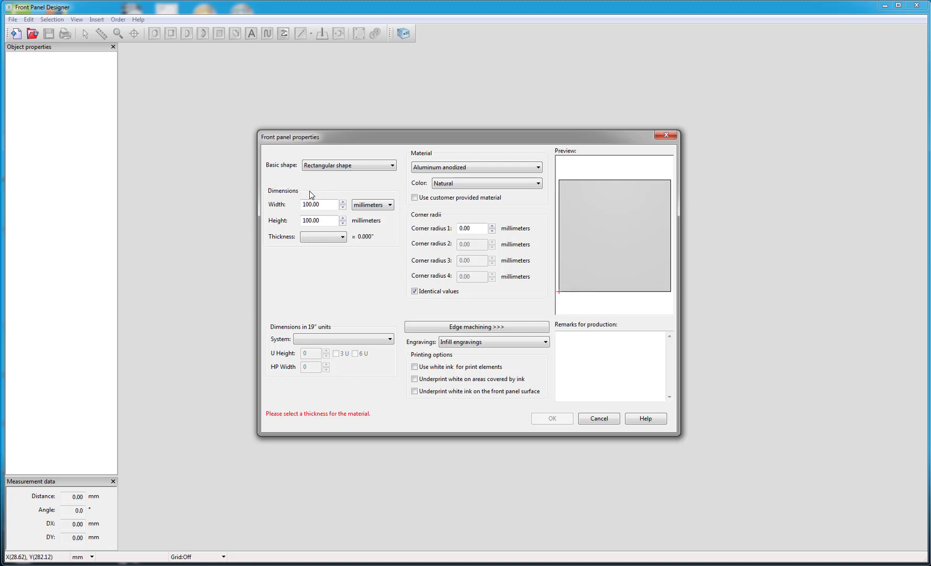
Step: Set the panel to 500 mm wide, 250 mm high and 2.50 mm thick
{"action": "left_click", "coordinate": [361, 205]}
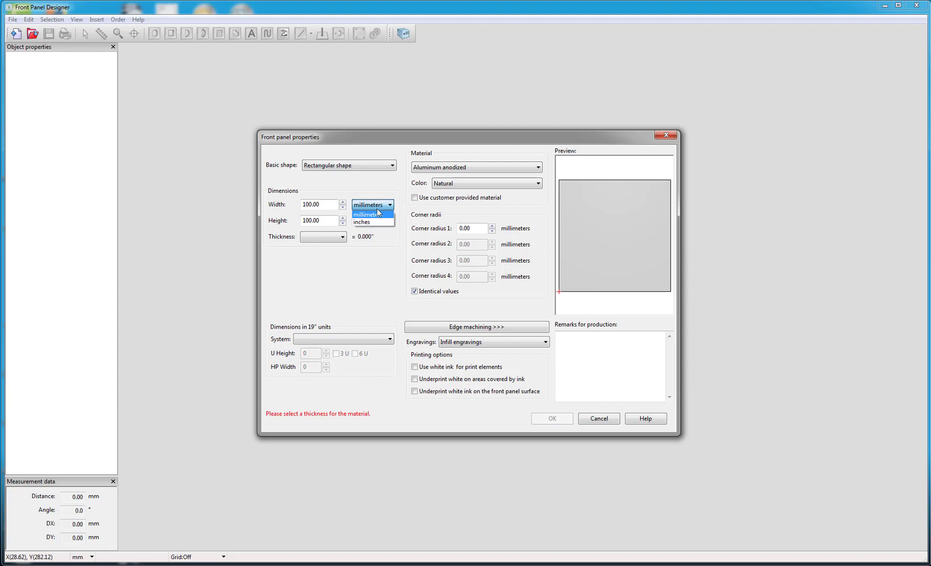
{"action": "left_click", "coordinate": [379, 205]}
{"action": "left_click", "coordinate": [342, 202]}
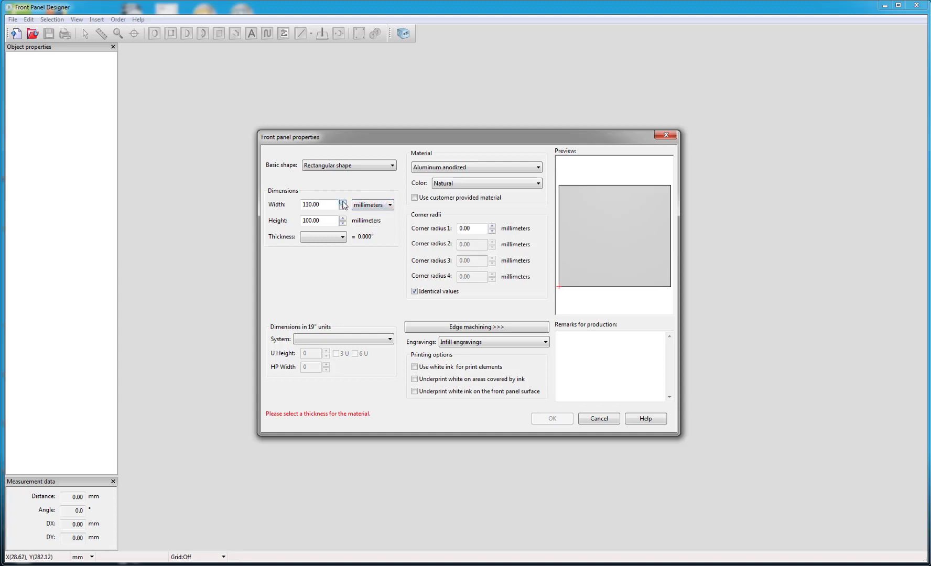
{"action": "left_click", "coordinate": [342, 207]}
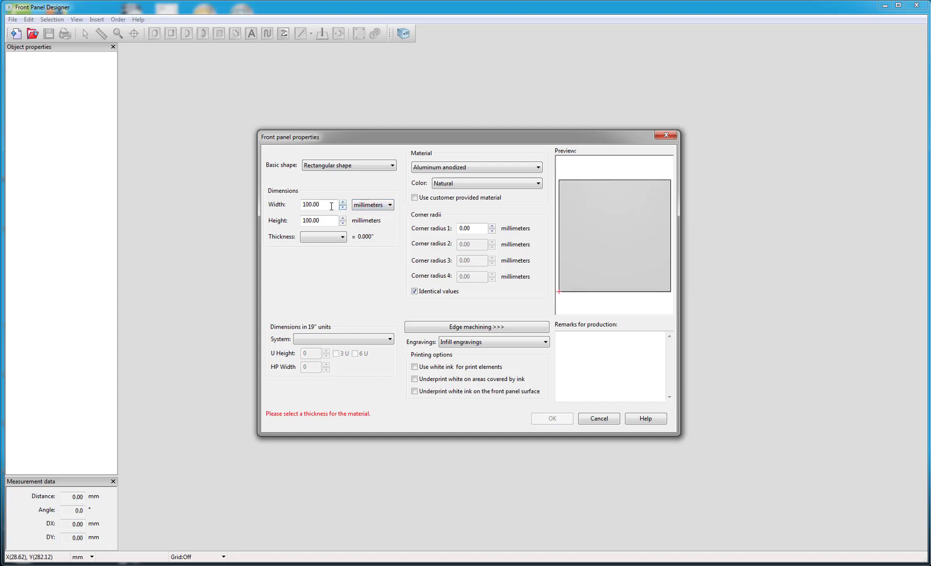
{"action": "double_click", "coordinate": [325, 205]}
{"action": "type", "text": "50"}
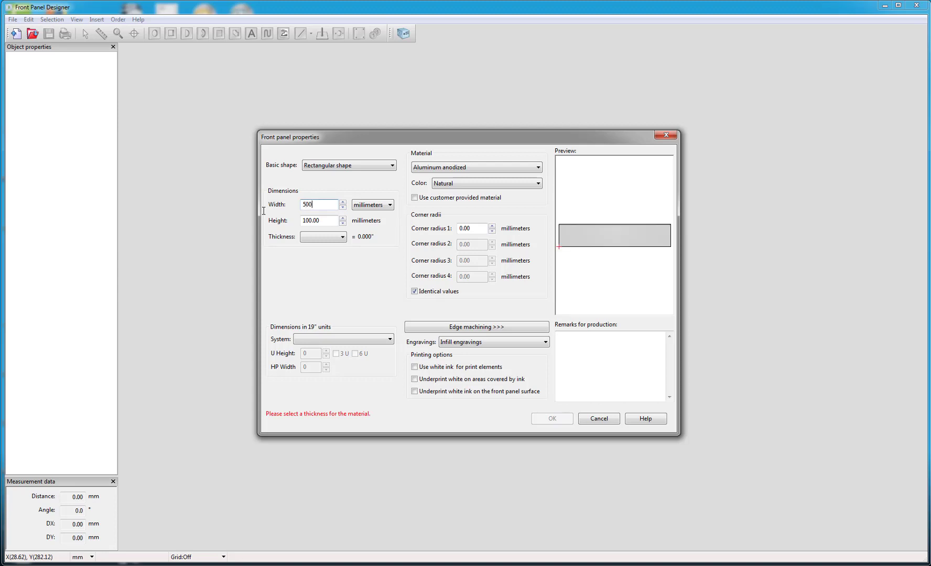
{"action": "type", "text": "0"}
{"action": "double_click", "coordinate": [325, 221]}
{"action": "type", "text": "2"}
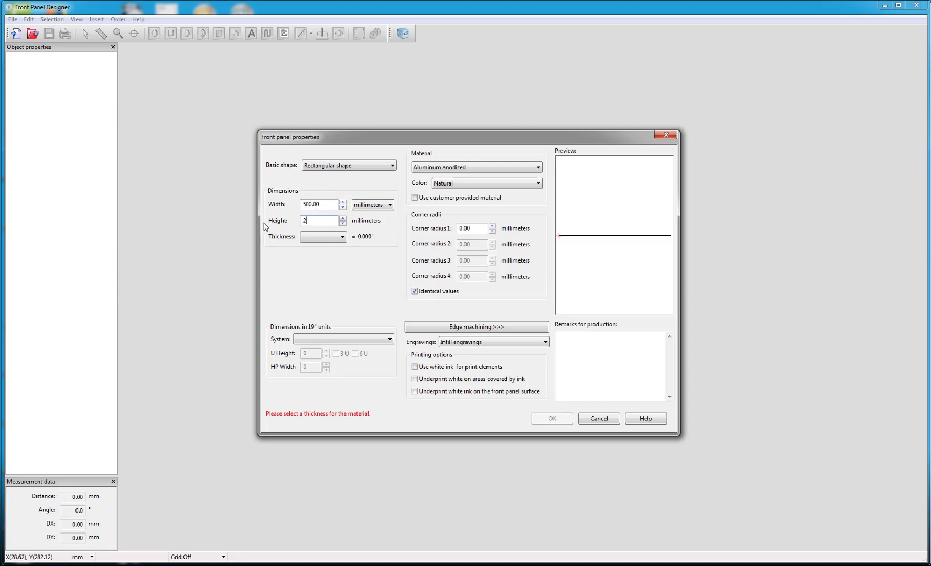
{"action": "type", "text": "50"}
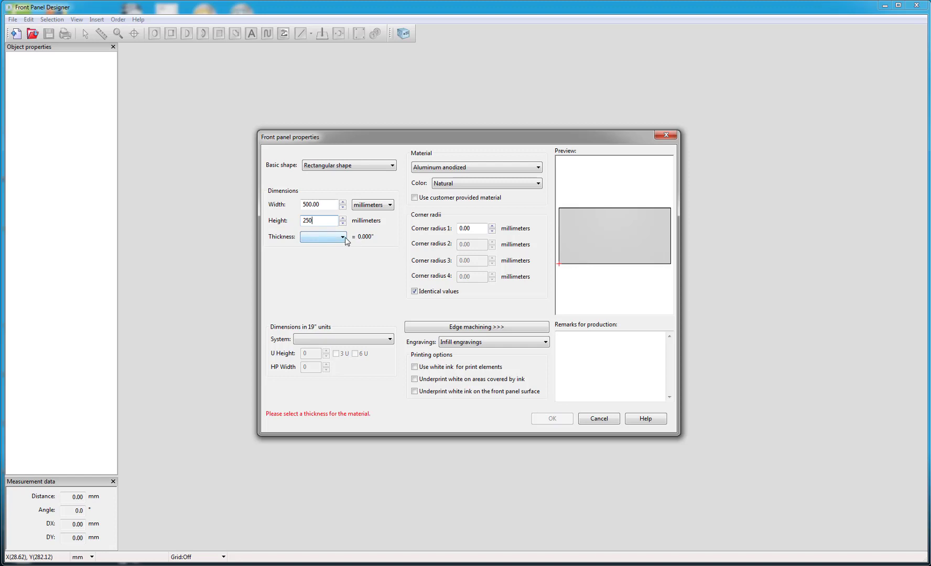
{"action": "left_click", "coordinate": [342, 237]}
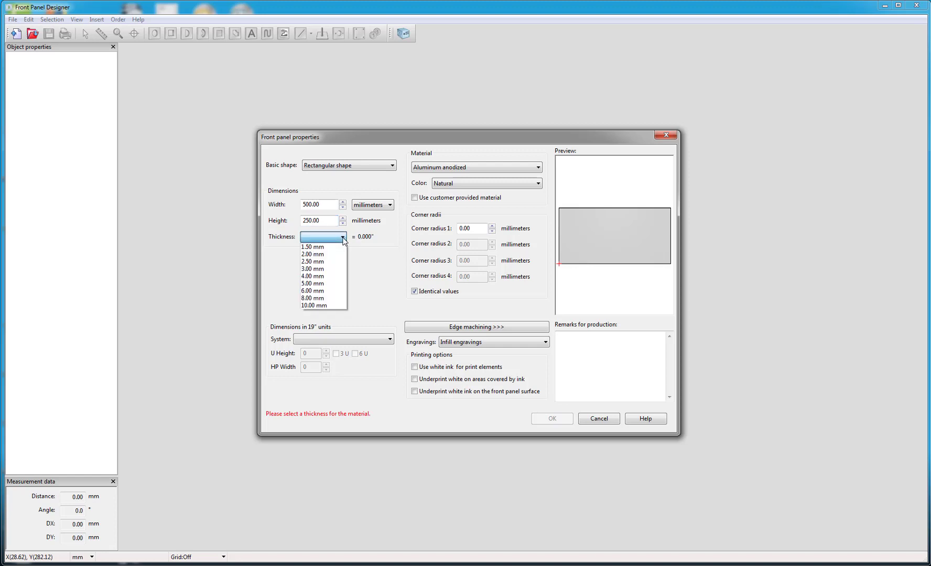
{"action": "left_click", "coordinate": [329, 262]}
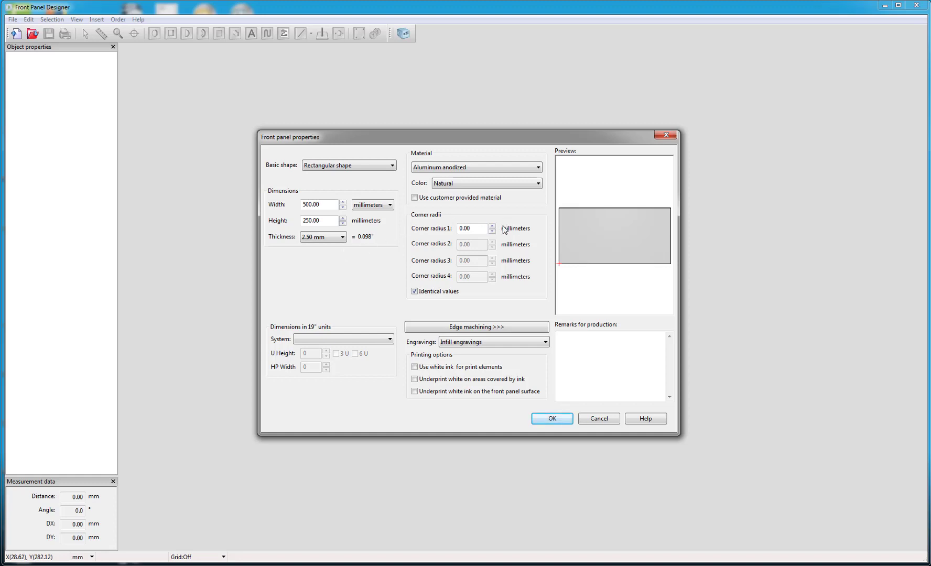
Step: Set corner radius 5 mm, then give corners 2 and 3 individual 50 mm radii
{"action": "left_click_drag", "start_coordinate": [482, 229], "coordinate": [415, 221]}
{"action": "type", "text": "5"}
{"action": "left_click", "coordinate": [415, 292]}
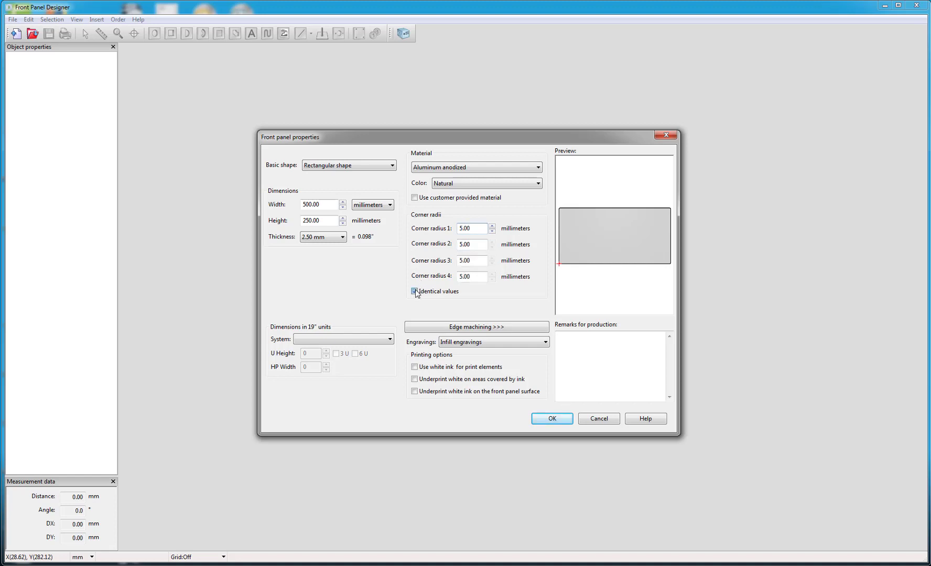
{"action": "mouse_move", "coordinate": [476, 245]}
{"action": "left_mouse_down"}
{"action": "mouse_move", "coordinate": [438, 243]}
{"action": "mouse_move", "coordinate": [426, 260]}
{"action": "left_mouse_up"}
{"action": "type", "text": "50"}
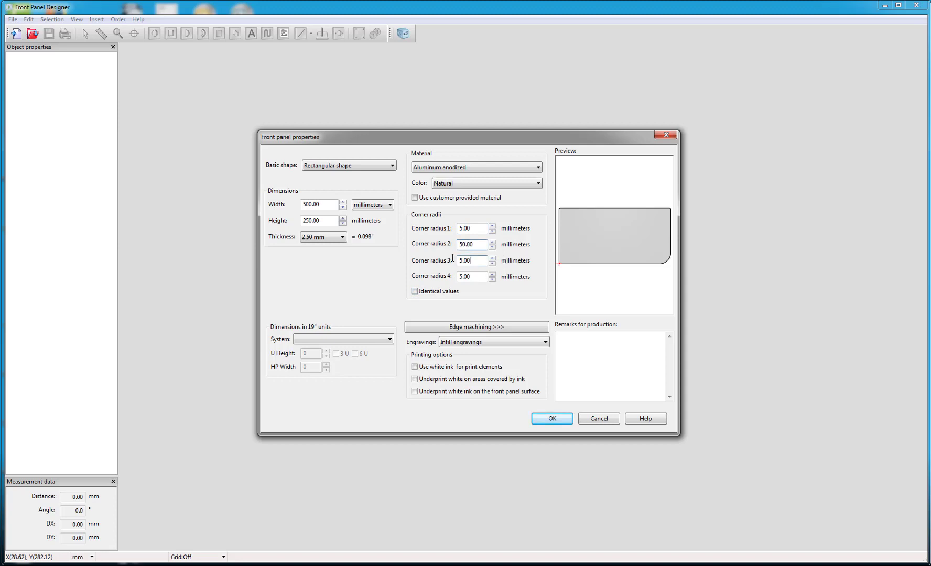
{"action": "type", "text": "50"}
Step: Give the front edge a 1.0 mm radius and the rear edge a 60° bevel
{"action": "left_click", "coordinate": [473, 329]}
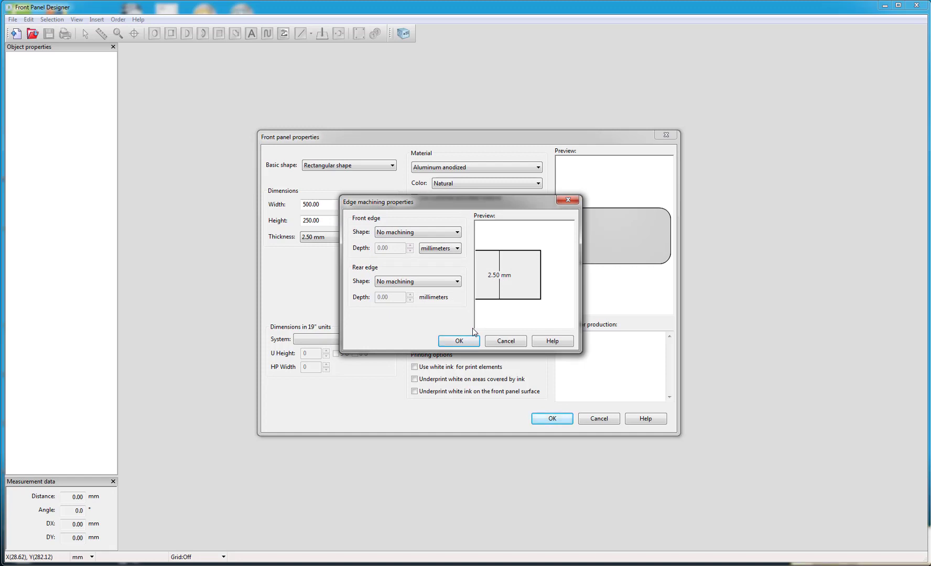
{"action": "left_click", "coordinate": [439, 237]}
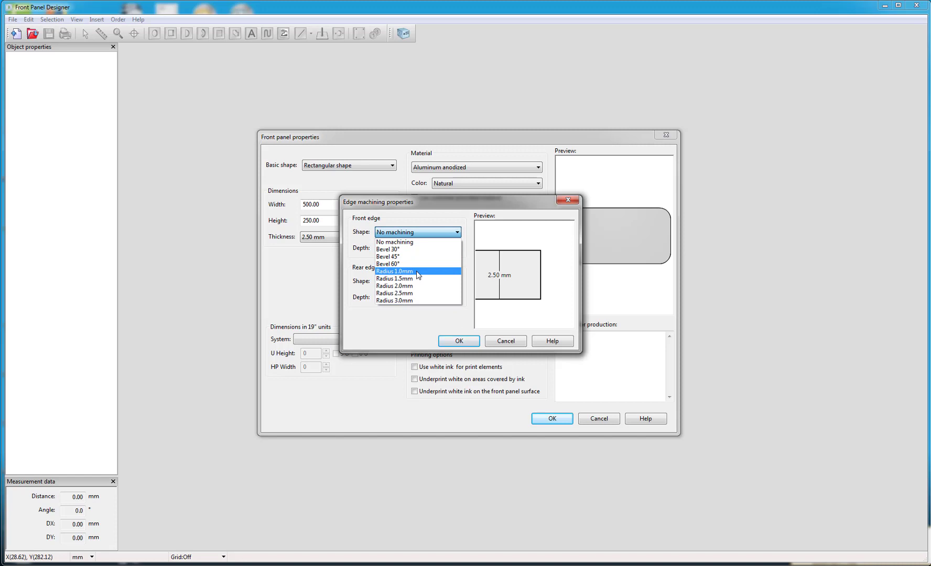
{"action": "left_click", "coordinate": [418, 272]}
{"action": "left_click", "coordinate": [415, 282]}
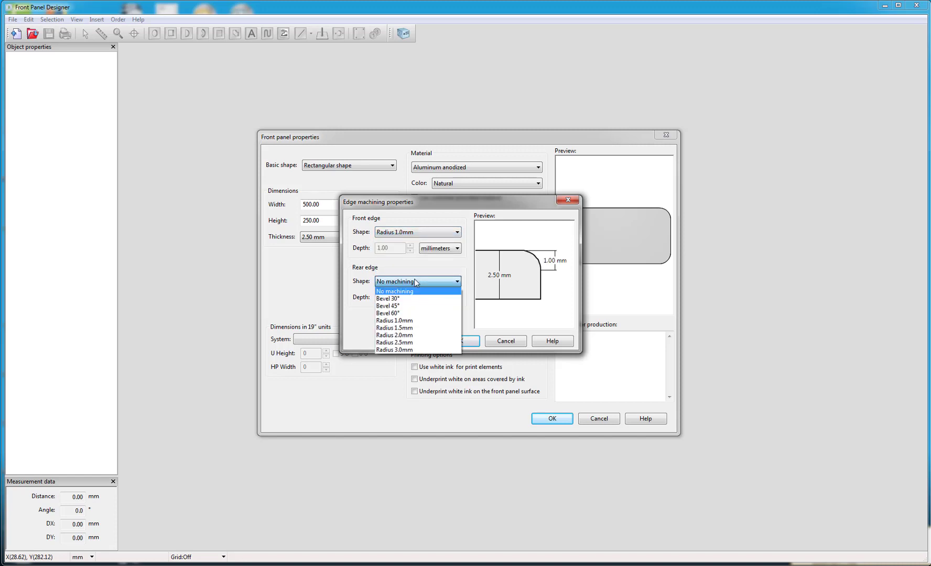
{"action": "left_click", "coordinate": [411, 313]}
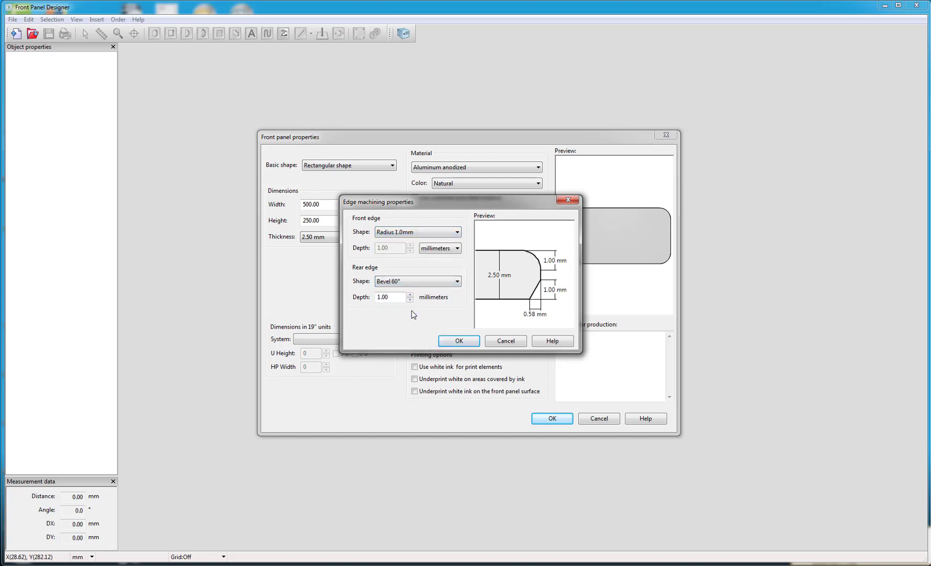
{"action": "left_click", "coordinate": [459, 342]}
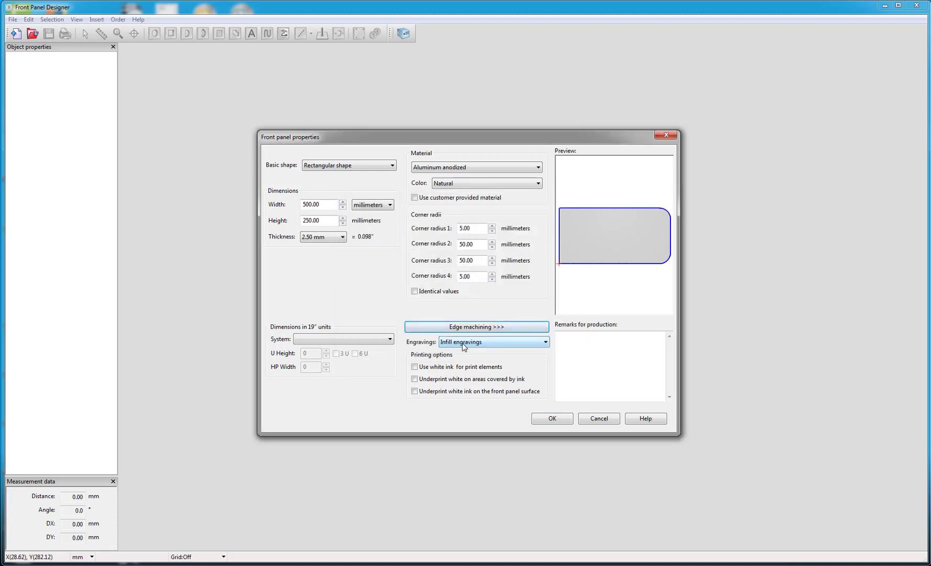
Step: Add the production remark 'Please Sand Edges' and confirm to create the panel
{"action": "left_click", "coordinate": [564, 341]}
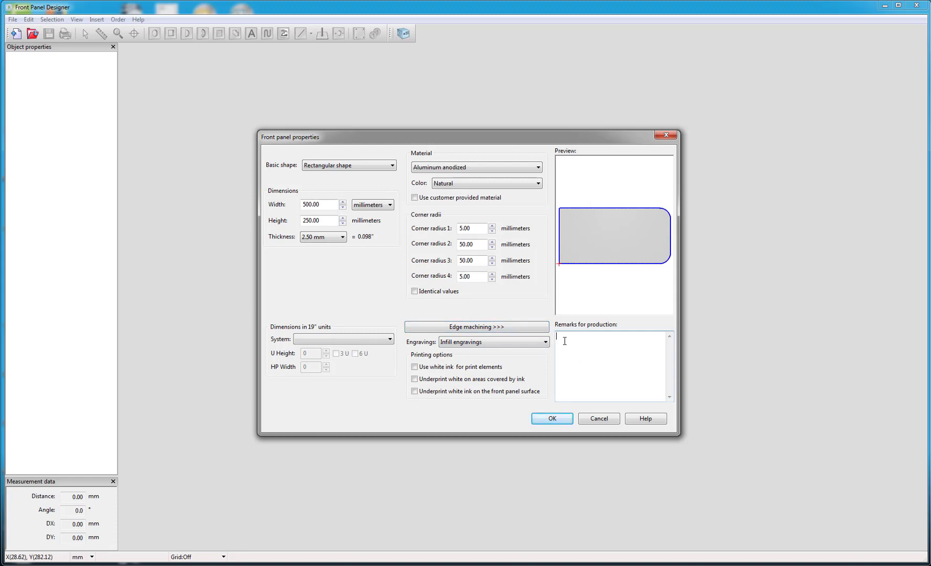
{"action": "type", "text": "Pleas"}
{"action": "type", "text": "e Sand E"}
{"action": "type", "text": "dges"}
{"action": "left_click", "coordinate": [558, 418]}
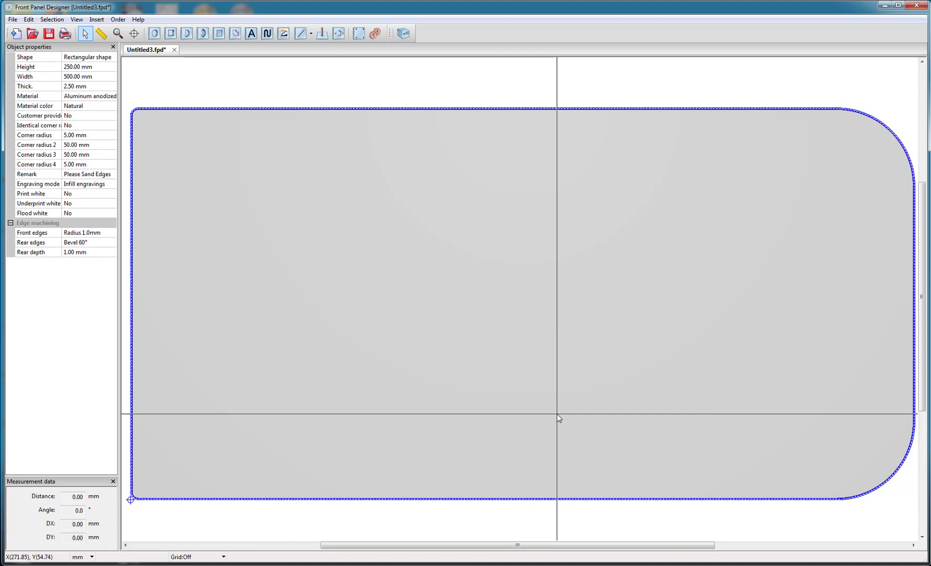
Step: Change the panel's anodized colour from natural to Blue in its properties
{"action": "double_click", "coordinate": [557, 414]}
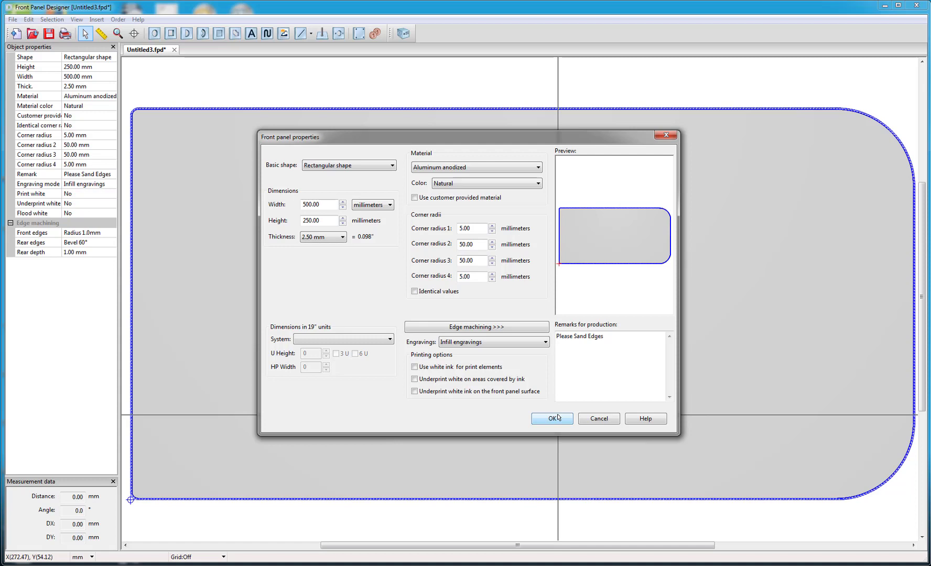
{"action": "left_click", "coordinate": [511, 184]}
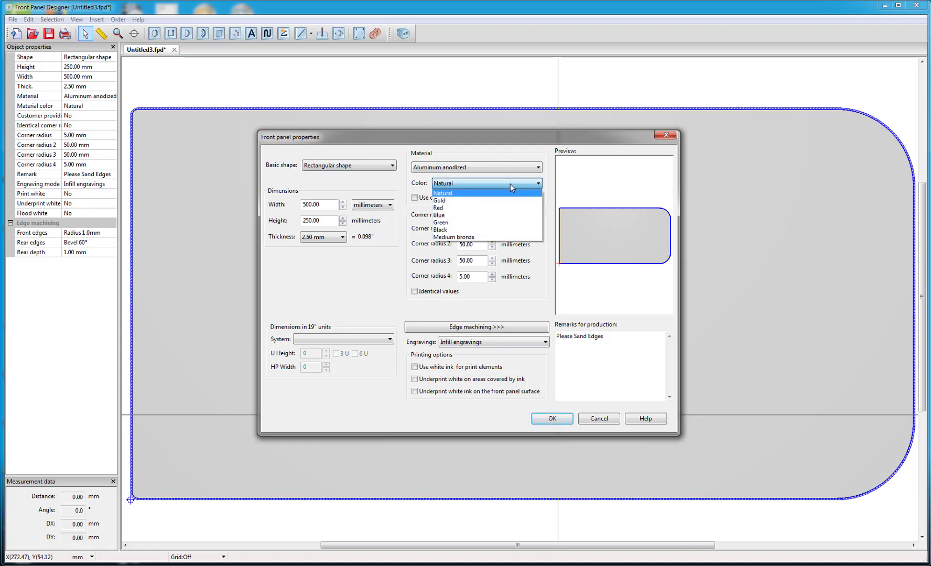
{"action": "left_click", "coordinate": [495, 215]}
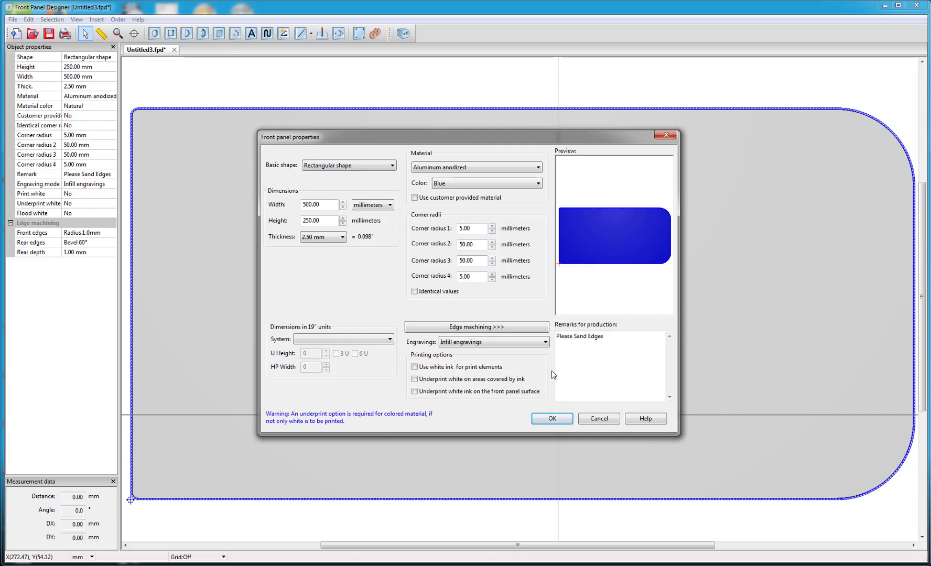
{"action": "left_click", "coordinate": [563, 420]}
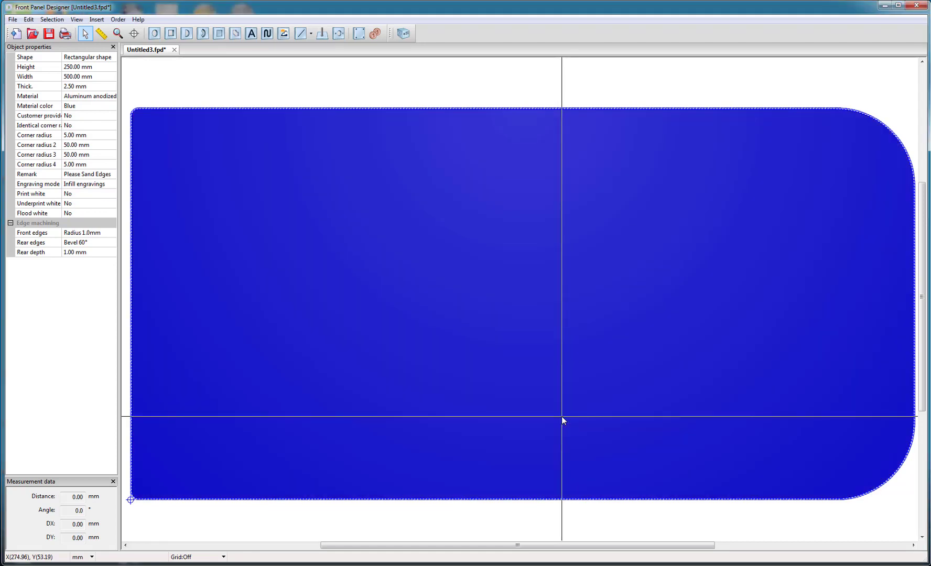